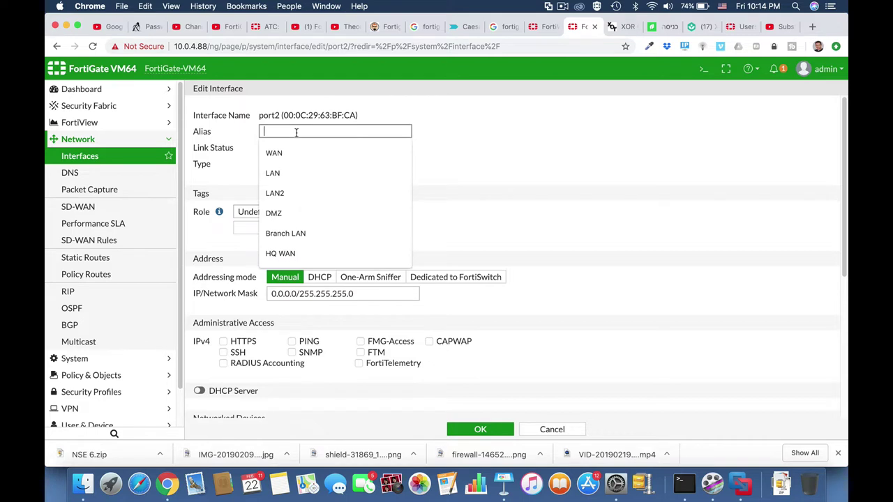
Give port2 the alias marketing and the LAN role, with IP/network mask 10.0.5.1/255.255.255.0
{"action": "type", "text": "marketing"}
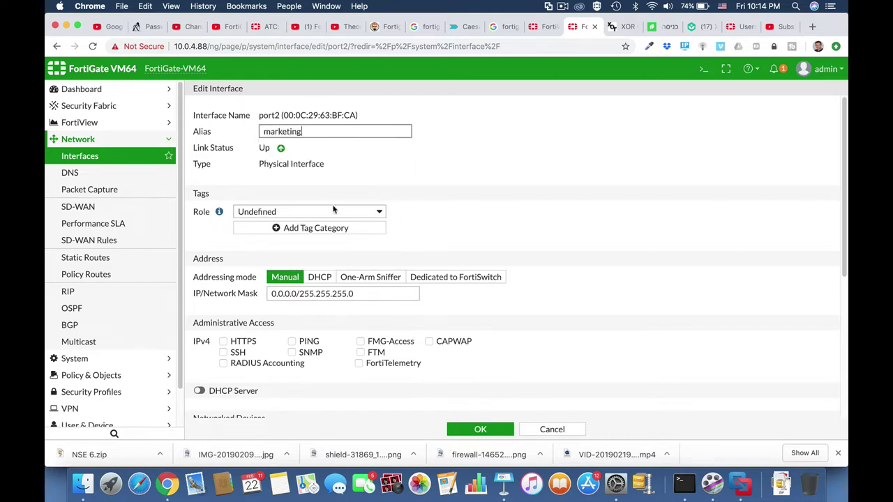
{"action": "left_click", "coordinate": [334, 210]}
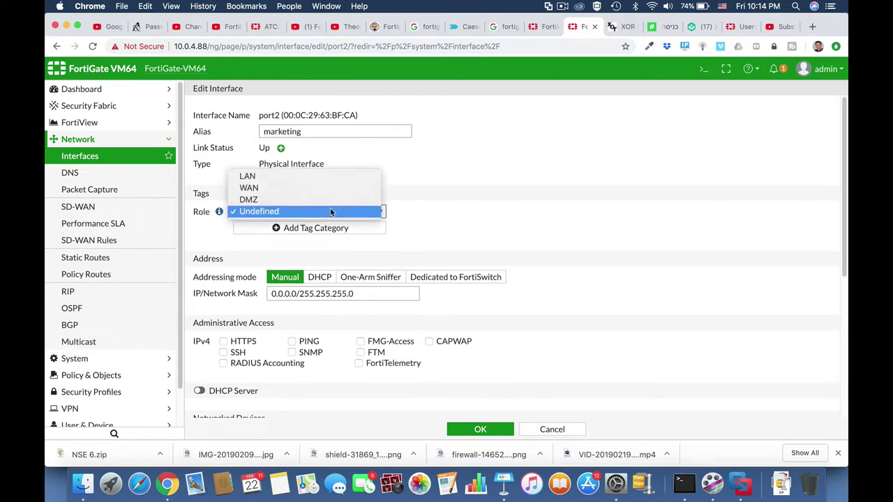
{"action": "left_click", "coordinate": [312, 176]}
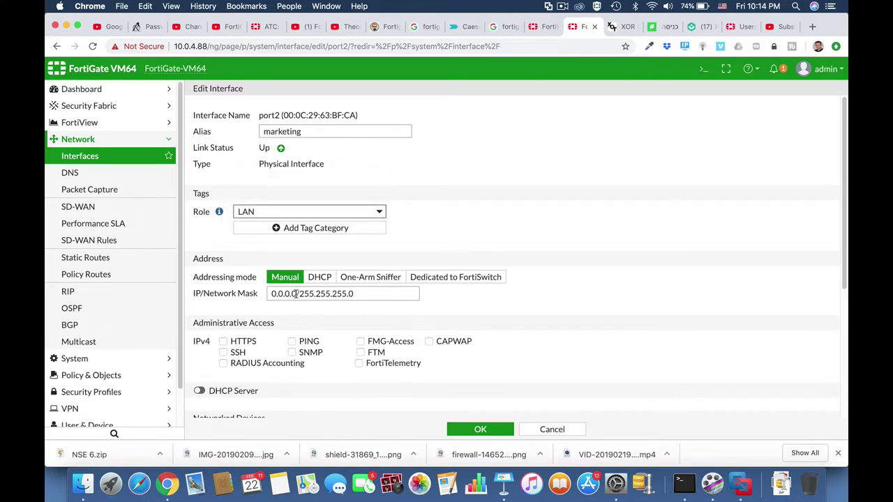
{"action": "left_click_drag", "start_coordinate": [296, 294], "coordinate": [254, 296]}
{"action": "type", "text": "10.0."}
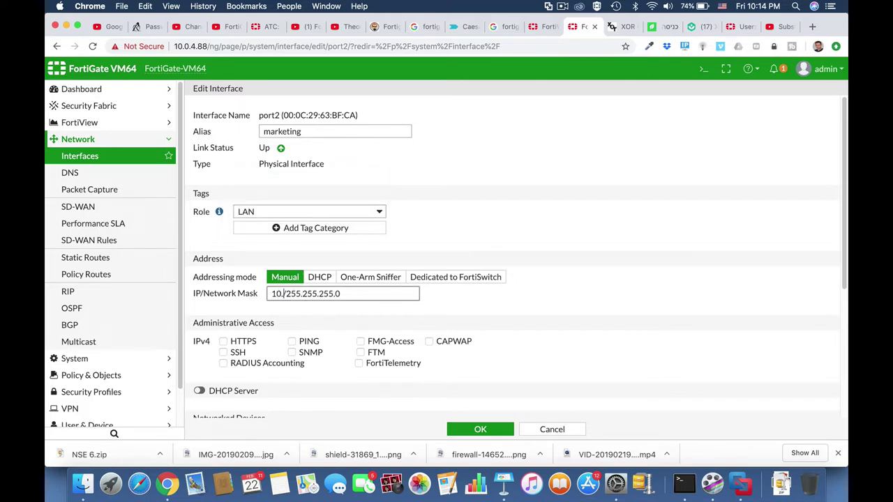
{"action": "type", "text": "5.1"}
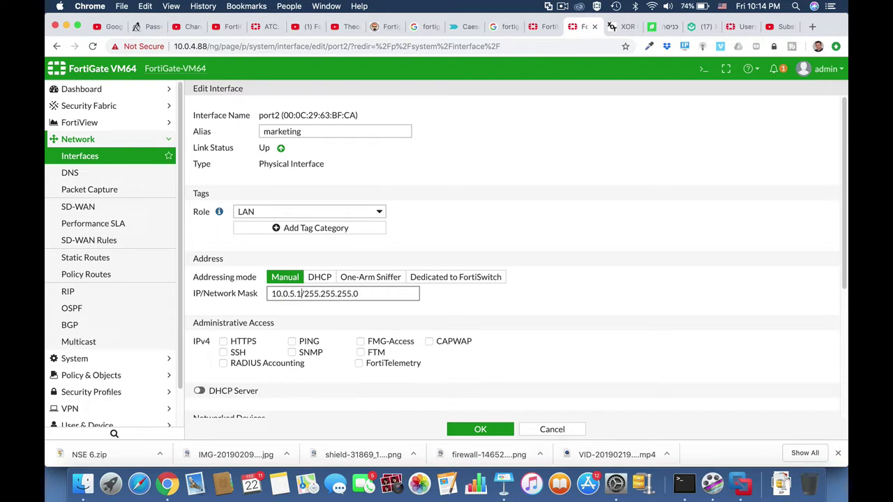
Allow PING and HTTPS administrative access on port2, enable its DHCP server and save the interface
{"action": "left_click", "coordinate": [292, 341]}
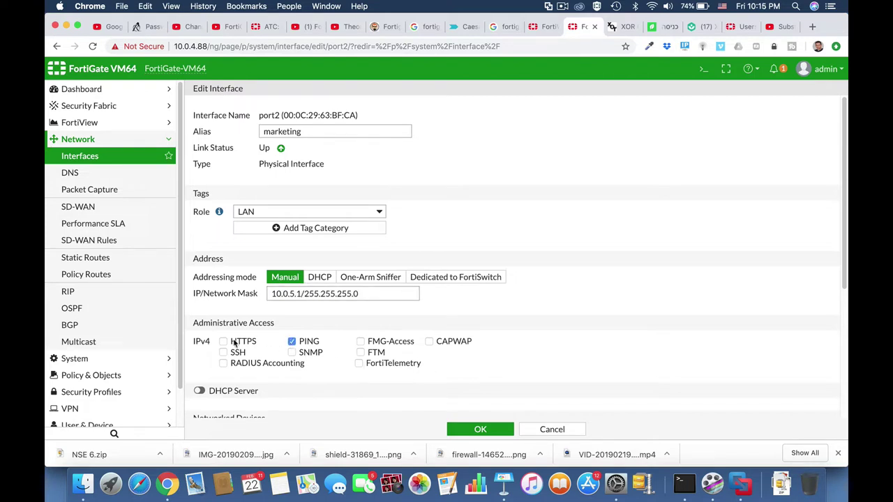
{"action": "left_click", "coordinate": [200, 391]}
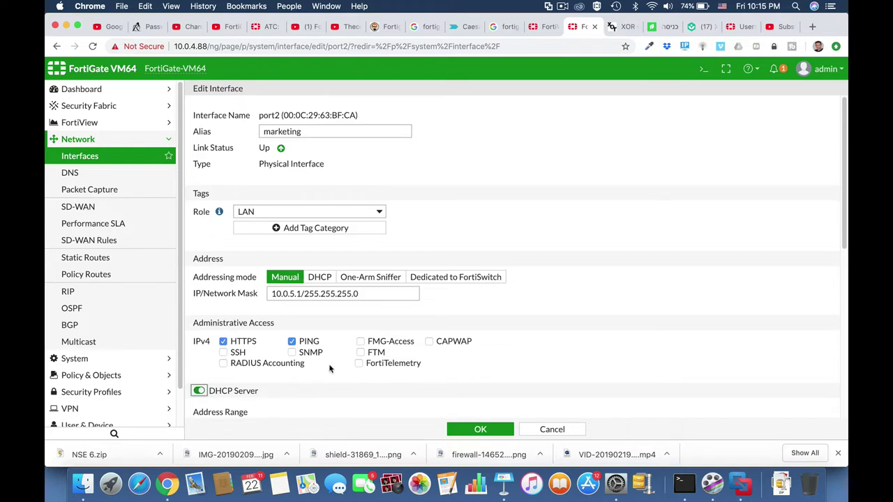
{"action": "scroll", "coordinate": [328, 370], "scroll_direction": "down", "scroll_amount": 5}
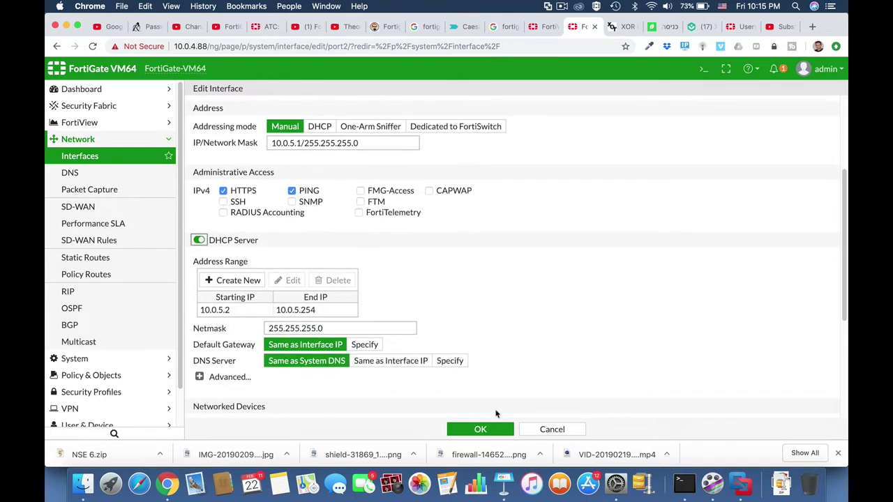
{"action": "left_click", "coordinate": [479, 428]}
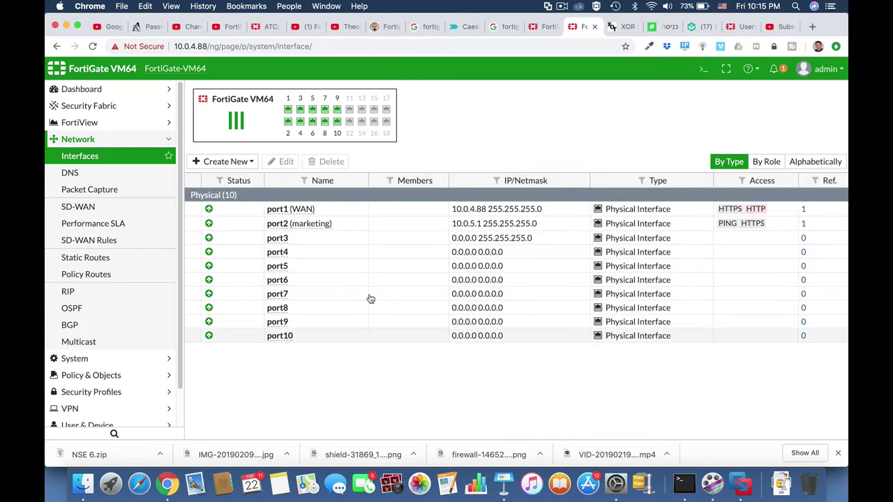
Open port3 for editing and set its alias to Finance and its role to LAN
{"action": "left_click", "coordinate": [299, 239]}
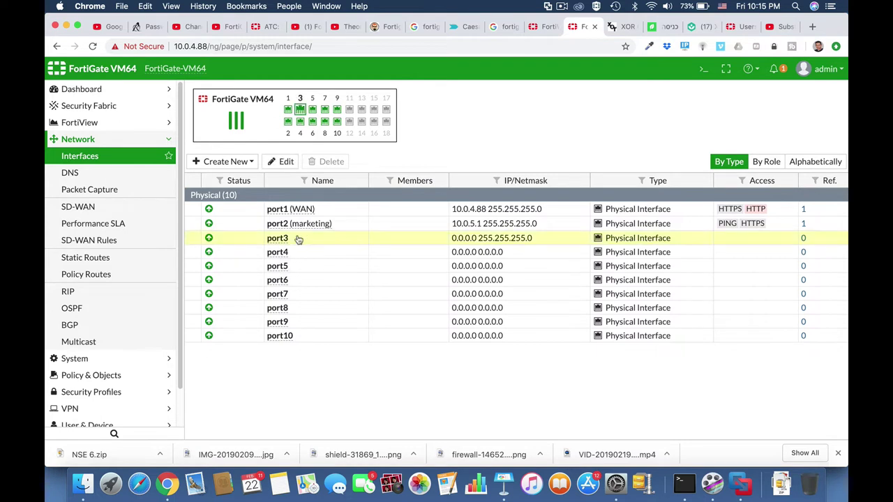
{"action": "left_click", "coordinate": [291, 164]}
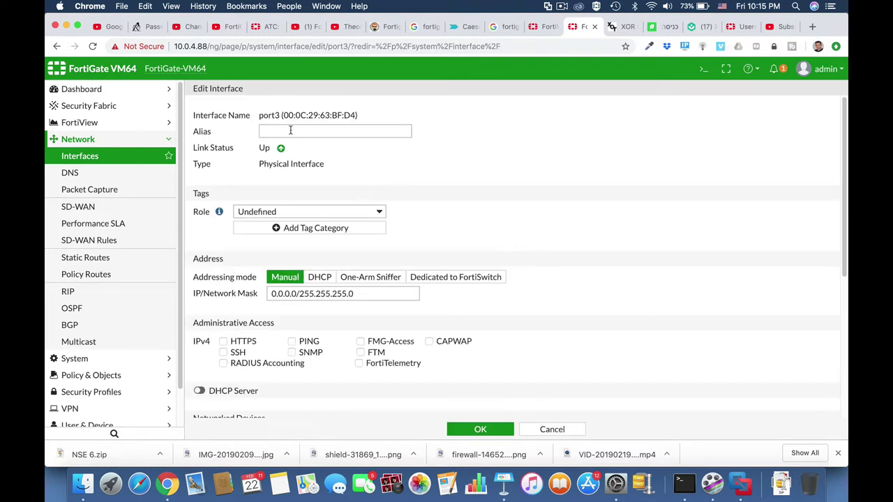
{"action": "left_click", "coordinate": [290, 131]}
{"action": "type", "text": "Finance"}
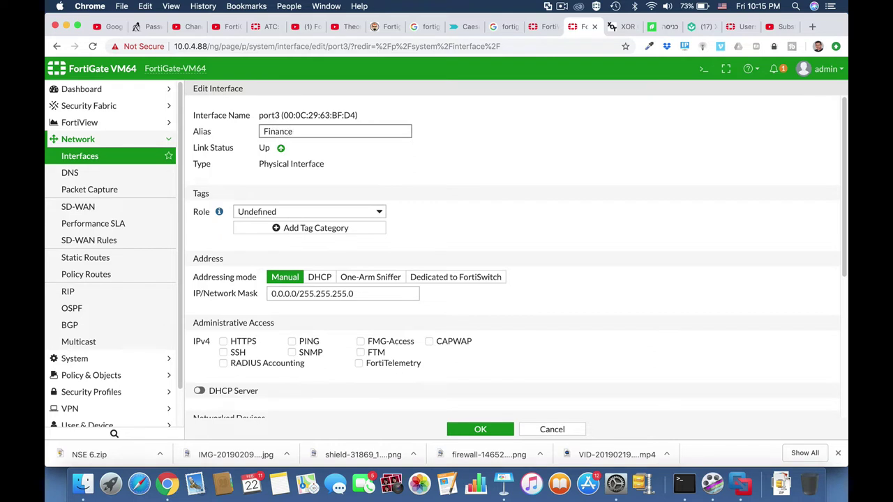
{"action": "left_click", "coordinate": [379, 211]}
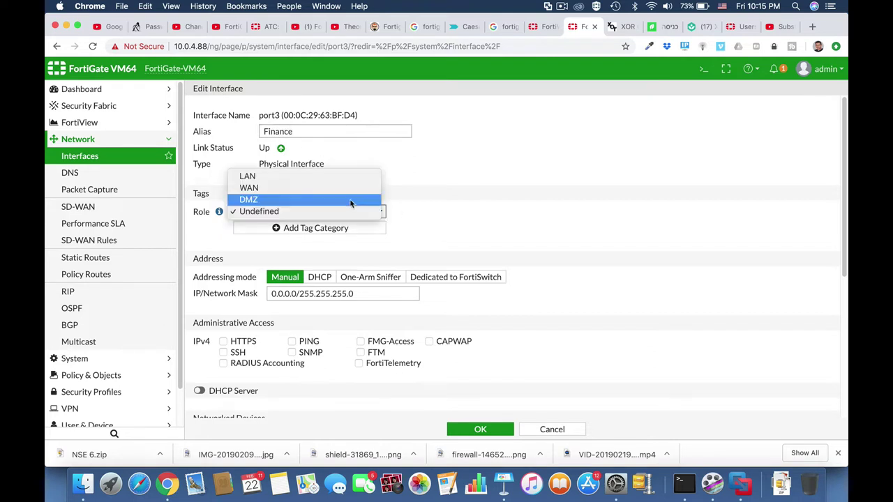
{"action": "left_click", "coordinate": [342, 178]}
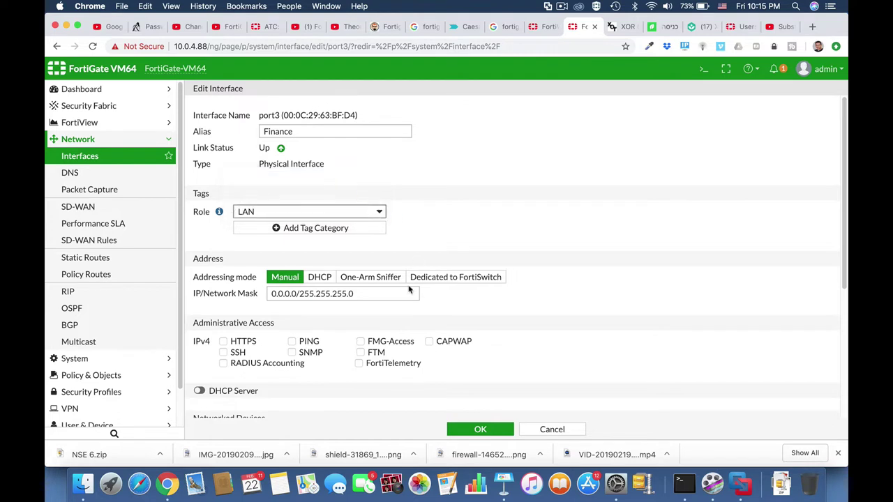
Set port3's IP address to 10.0.6.1, keeping the 255.255.255.0 network mask
{"action": "left_click_drag", "start_coordinate": [295, 294], "coordinate": [266, 298]}
{"action": "type", "text": "10.0.6"}
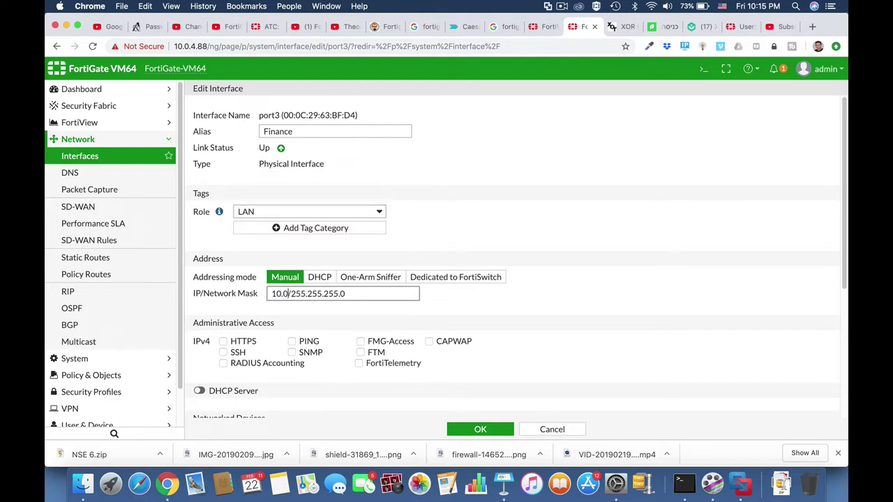
{"action": "type", "text": ".1"}
Allow HTTPS and PING administrative access on port3, enable its DHCP server and save the interface
{"action": "scroll", "coordinate": [532, 323], "scroll_direction": "down", "scroll_amount": 4}
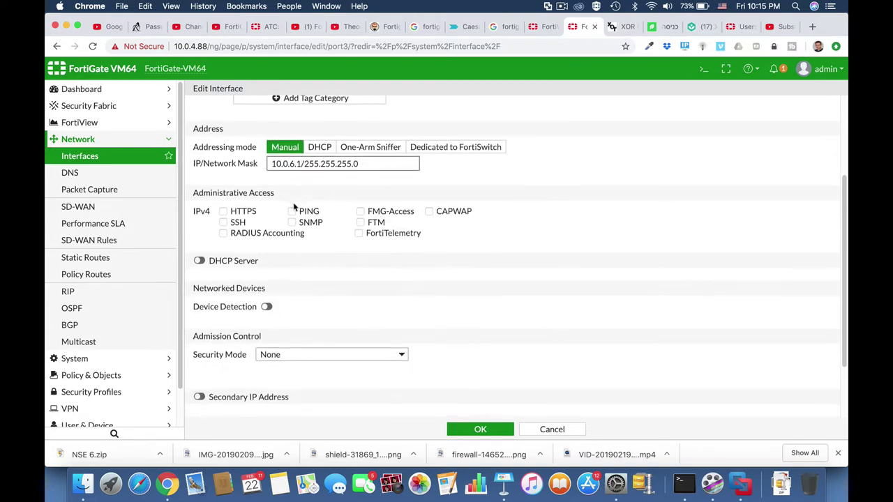
{"action": "left_click", "coordinate": [226, 214]}
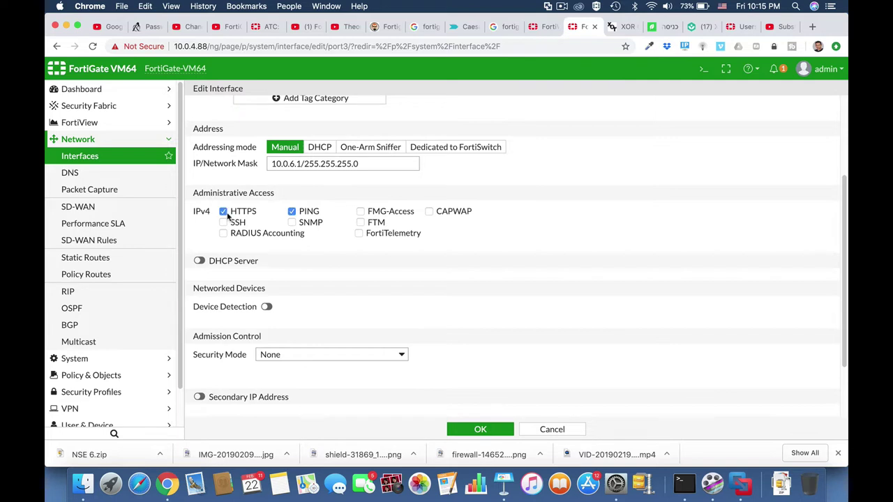
{"action": "left_click", "coordinate": [200, 261]}
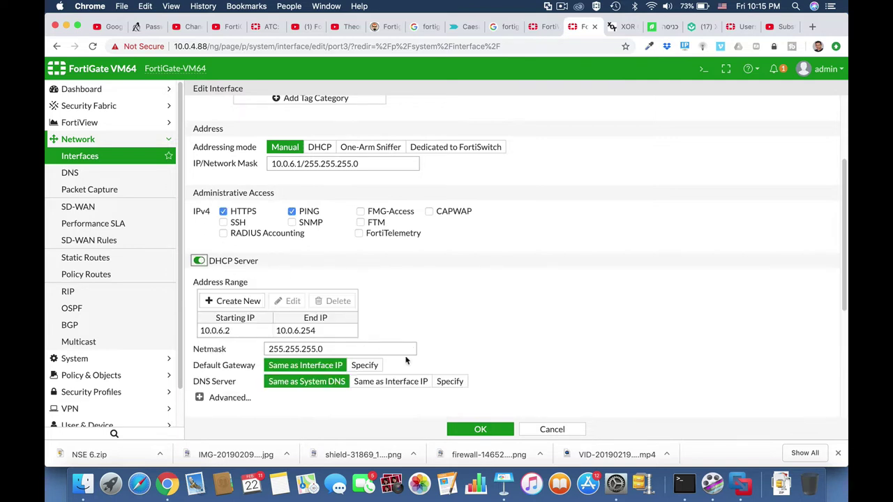
{"action": "left_click", "coordinate": [484, 430]}
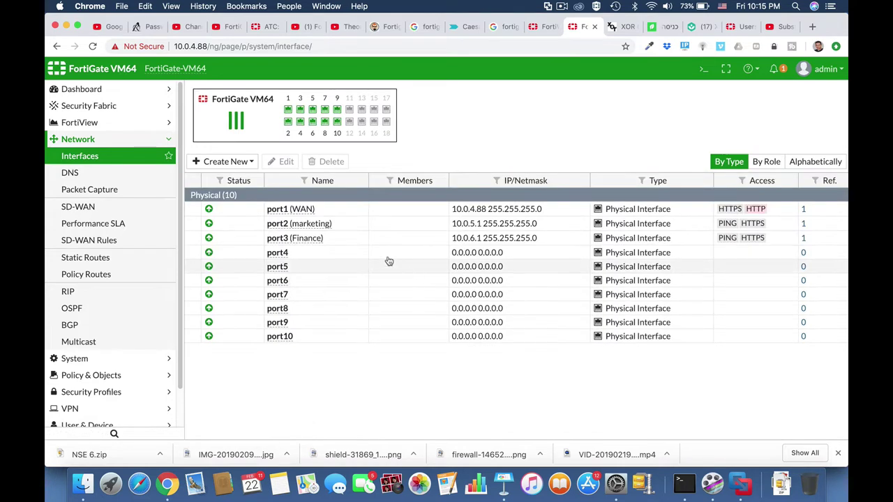
Open port4 for editing and set its alias to I.T and its role to LAN
{"action": "left_click", "coordinate": [291, 255]}
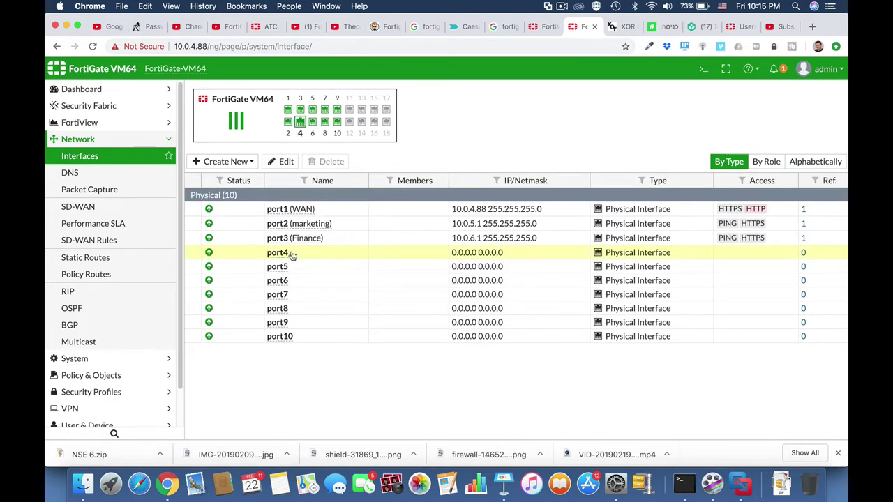
{"action": "left_click", "coordinate": [285, 163]}
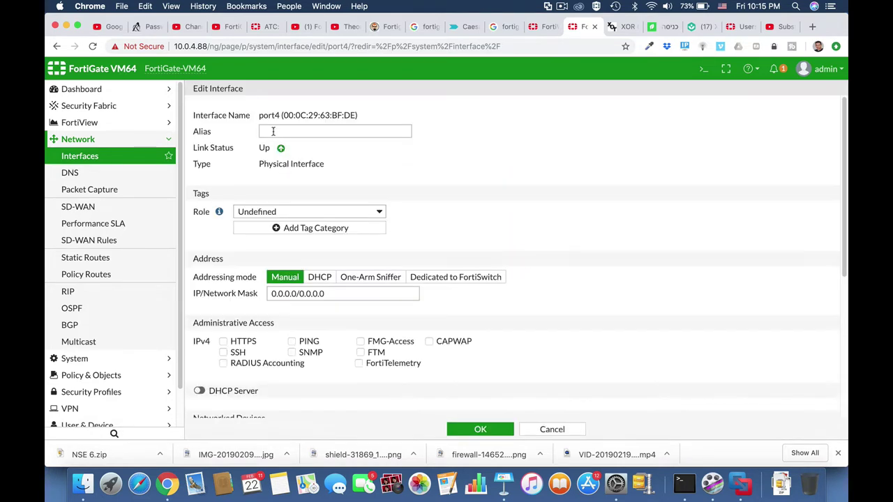
{"action": "left_click", "coordinate": [272, 131]}
{"action": "type", "text": "I"}
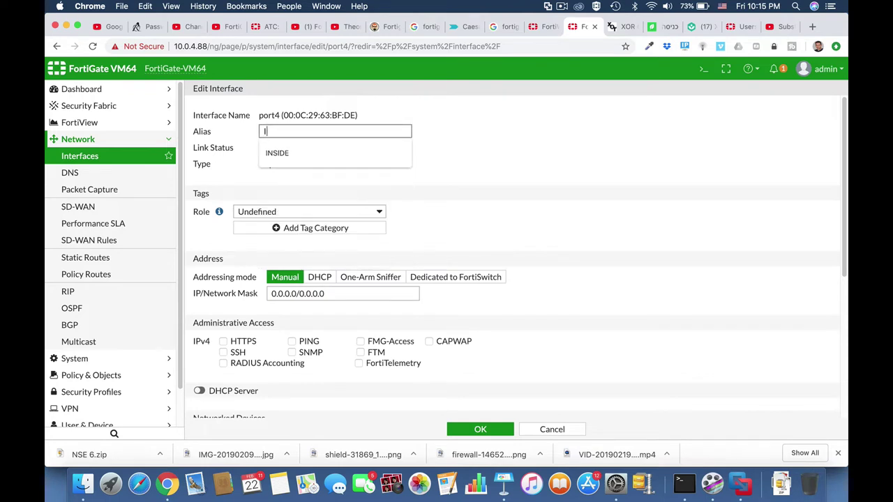
{"action": "type", "text": ".T"}
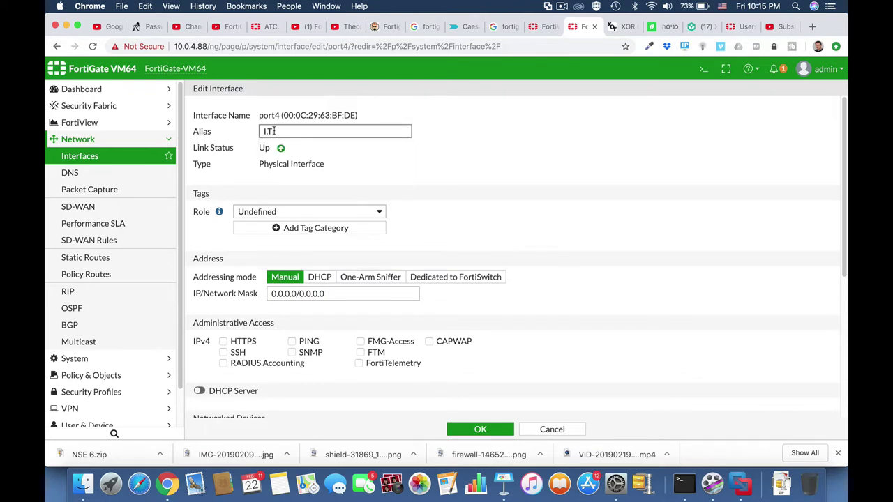
{"action": "left_click", "coordinate": [316, 210]}
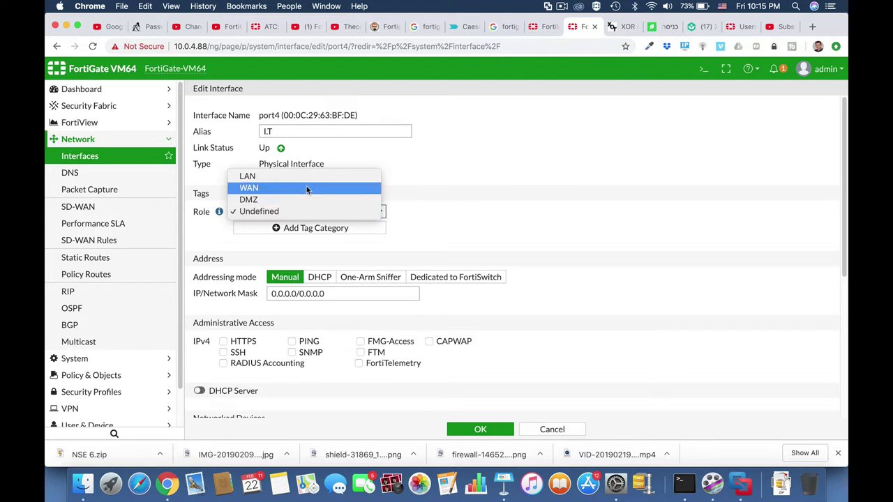
{"action": "left_click", "coordinate": [304, 182]}
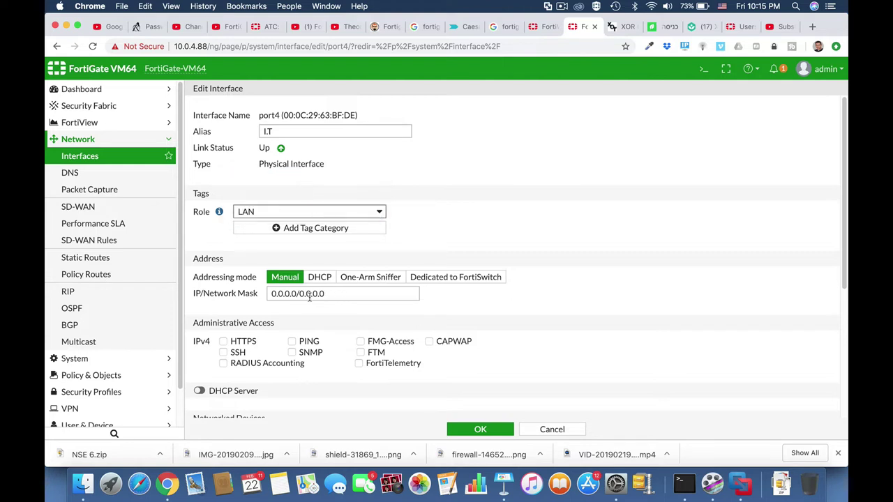
Set the IP address of port4 to 10.0.7.1
{"action": "left_click_drag", "start_coordinate": [296, 294], "coordinate": [254, 296]}
{"action": "type", "text": "10.0."}
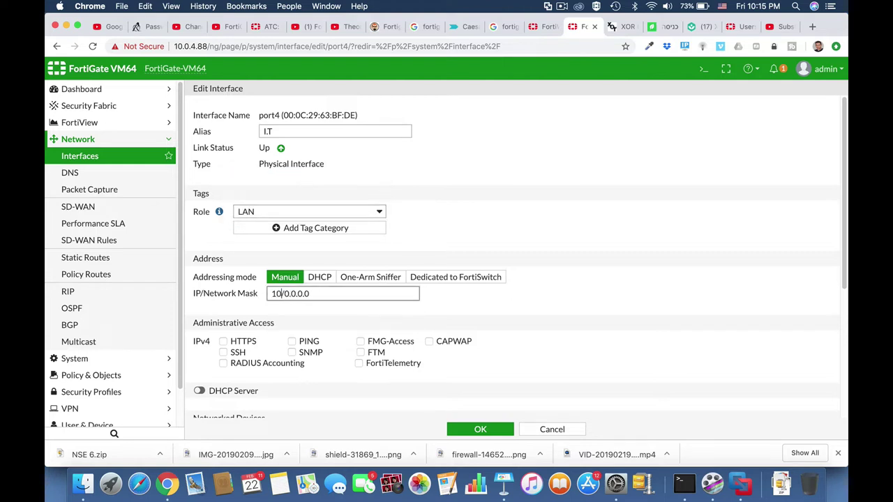
{"action": "type", "text": "7.1"}
Allow HTTPS and PING administrative access on port4 and enable its DHCP server
{"action": "left_click", "coordinate": [242, 343]}
{"action": "left_click", "coordinate": [292, 342]}
{"action": "left_click", "coordinate": [216, 391]}
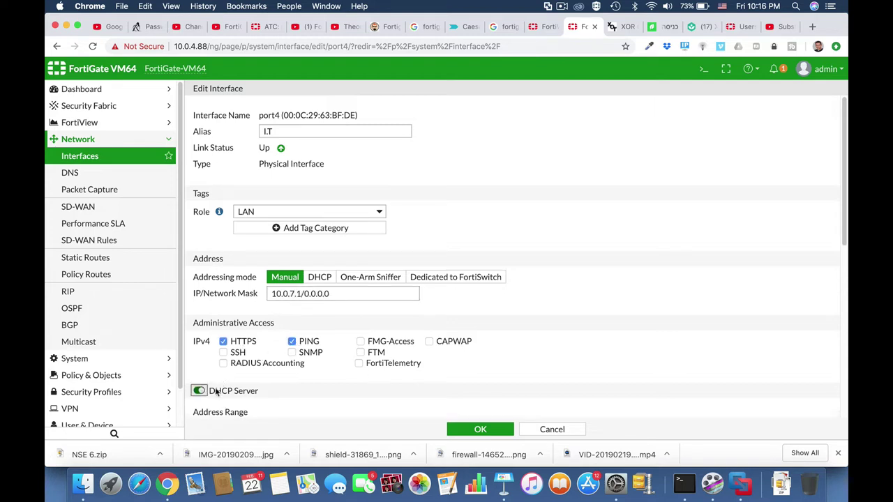
Replace the network mask in port4's address with 24, giving 10.0.7.1/24
{"action": "scroll", "coordinate": [513, 396], "scroll_direction": "down", "scroll_amount": 5}
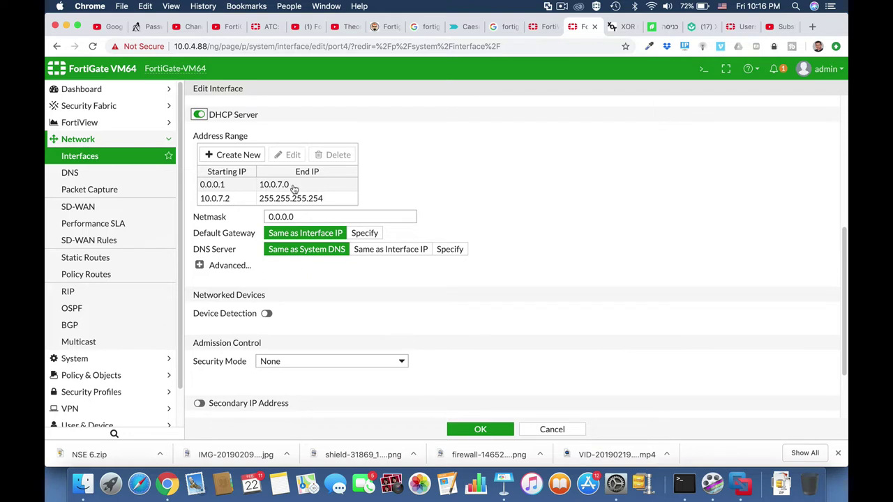
{"action": "scroll", "coordinate": [296, 189], "scroll_direction": "up", "scroll_amount": 4}
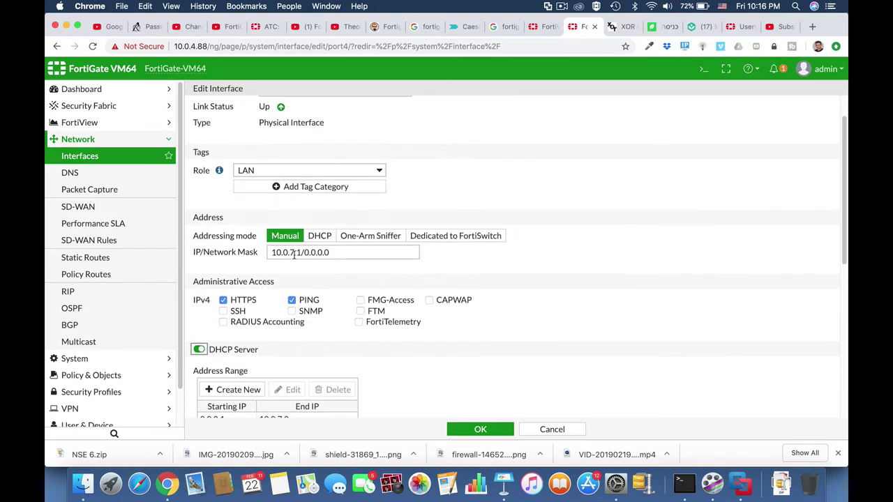
{"action": "left_click_drag", "start_coordinate": [304, 253], "coordinate": [352, 256]}
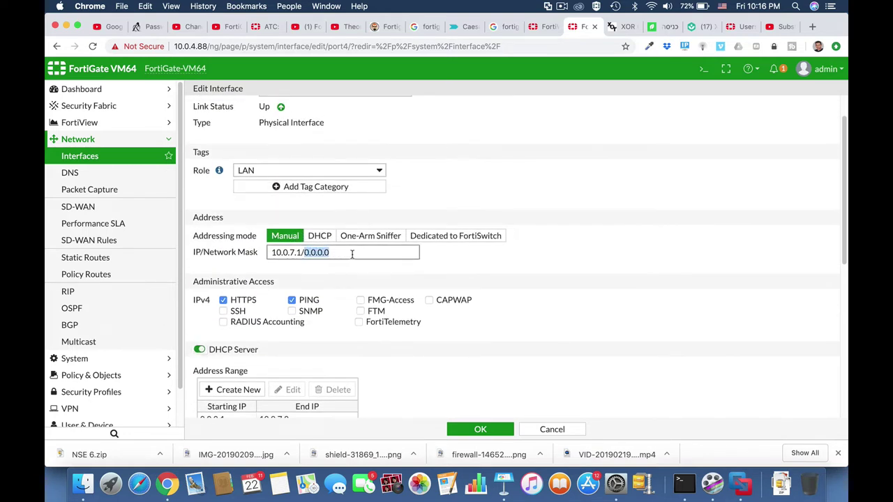
{"action": "type", "text": "24"}
{"action": "left_click", "coordinate": [514, 295]}
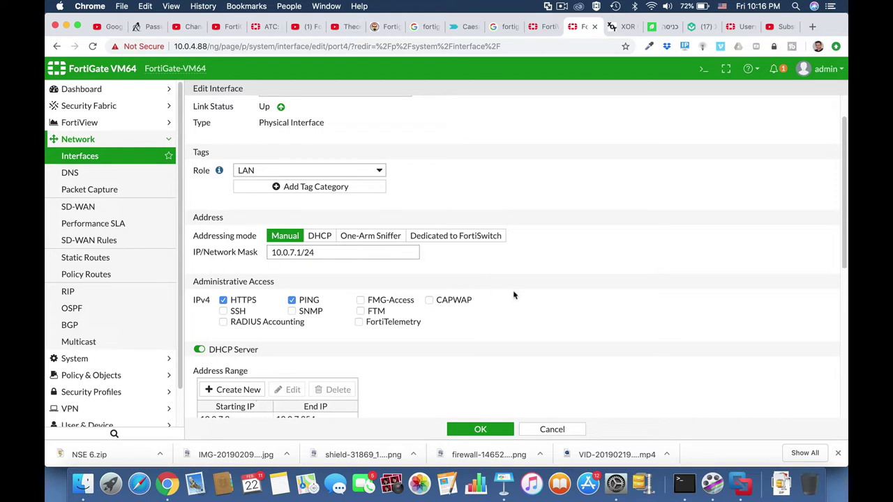
Set the end IP of port4's DHCP address range to 10.0.7.55 and save the interface
{"action": "scroll", "coordinate": [384, 355], "scroll_direction": "down", "scroll_amount": 5}
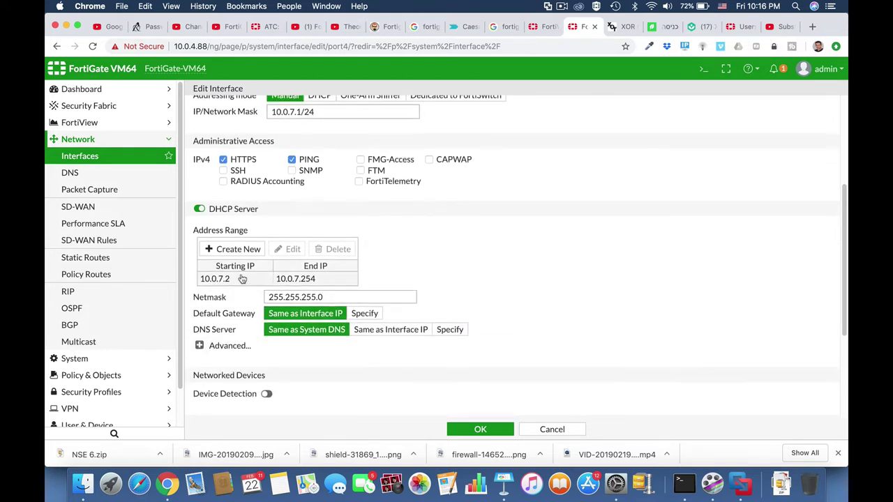
{"action": "left_click", "coordinate": [308, 279]}
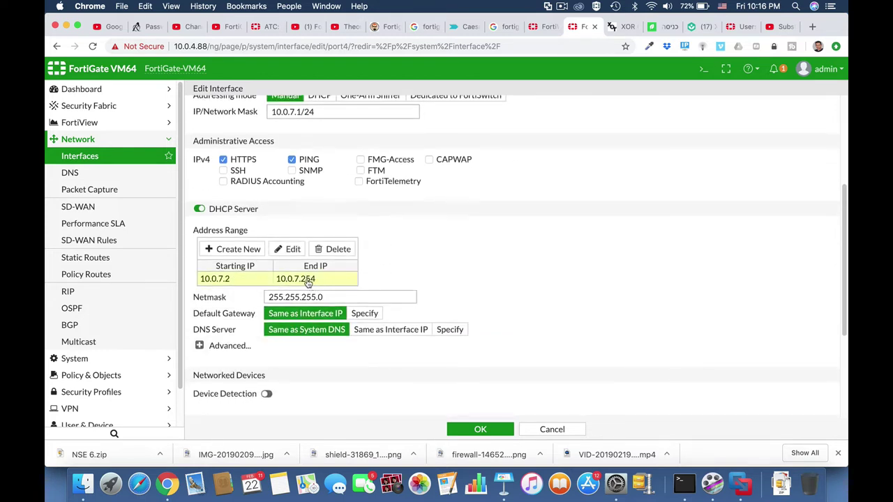
{"action": "double_click", "coordinate": [309, 279]}
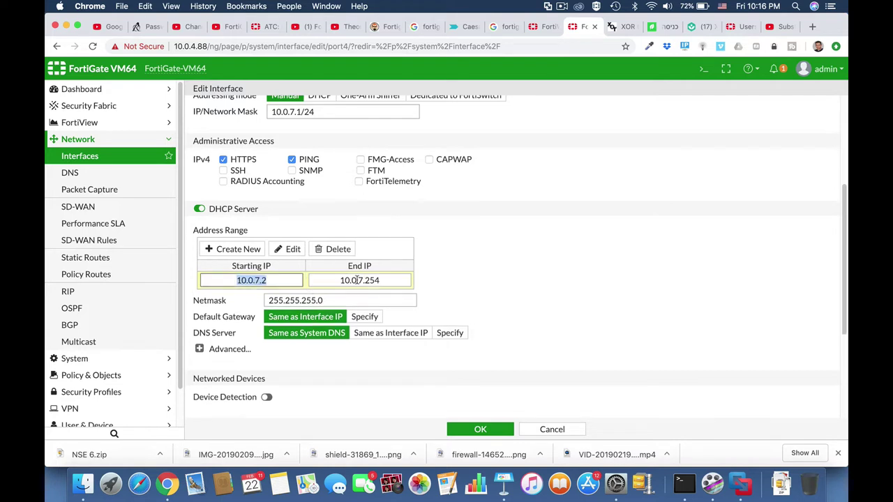
{"action": "left_click_drag", "start_coordinate": [365, 281], "coordinate": [382, 281]}
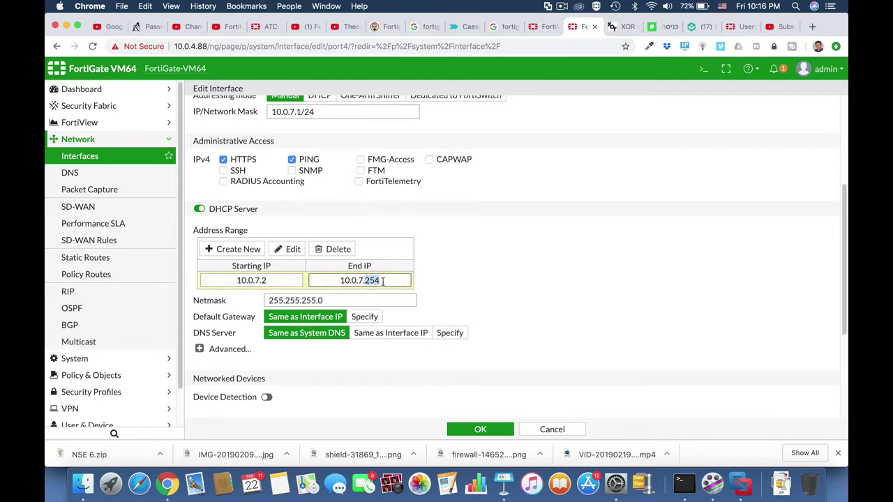
{"action": "type", "text": "55"}
{"action": "left_click", "coordinate": [481, 431]}
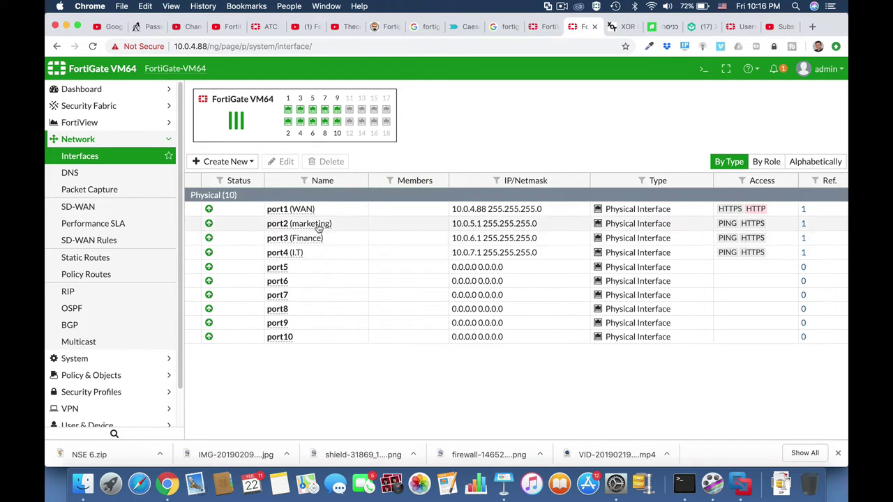
Start a new zone on the interfaces page and name it Company
{"action": "left_click", "coordinate": [242, 164]}
{"action": "left_click", "coordinate": [229, 192]}
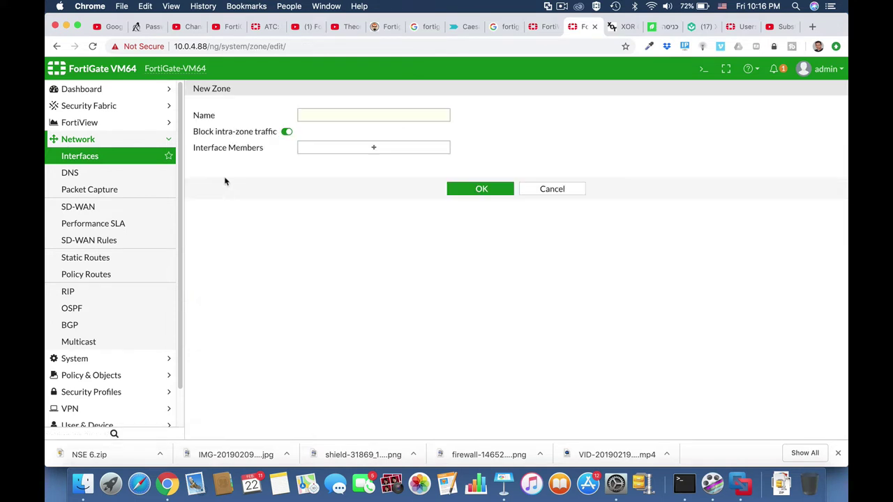
{"action": "left_click", "coordinate": [310, 116]}
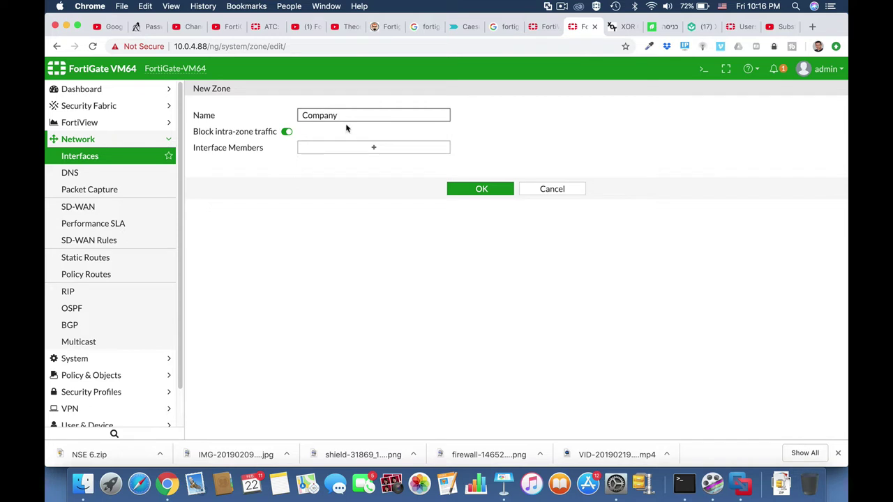
Add marketing (port2), Finance (port3) and I.T (port4) to the Company zone, save it and expand its member list
{"action": "left_click", "coordinate": [371, 149]}
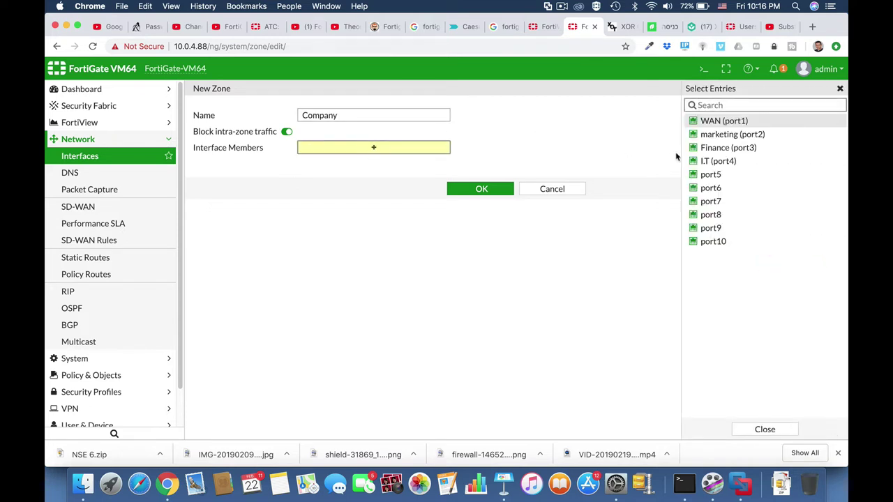
{"action": "left_click", "coordinate": [739, 134]}
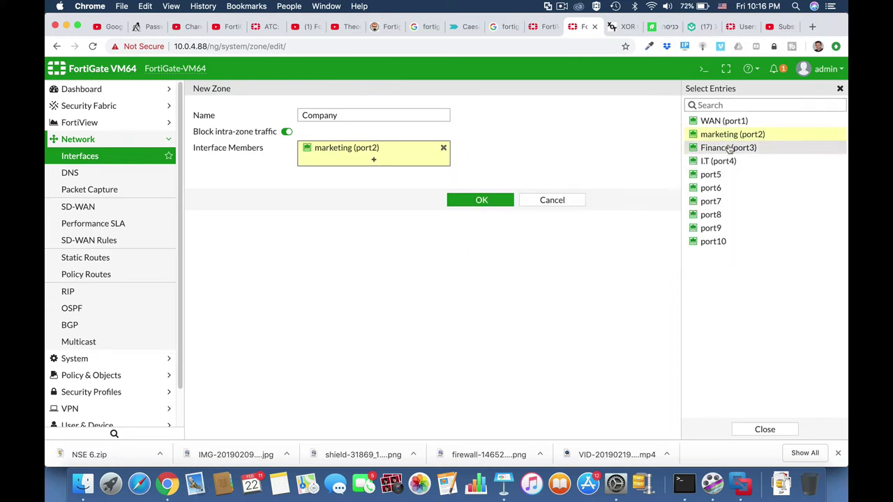
{"action": "left_click", "coordinate": [730, 149]}
{"action": "left_click", "coordinate": [721, 161]}
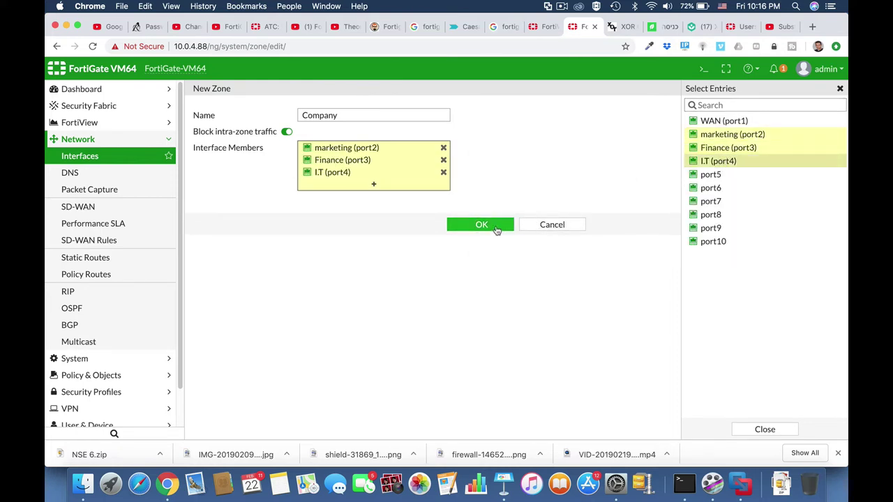
{"action": "left_click", "coordinate": [482, 225]}
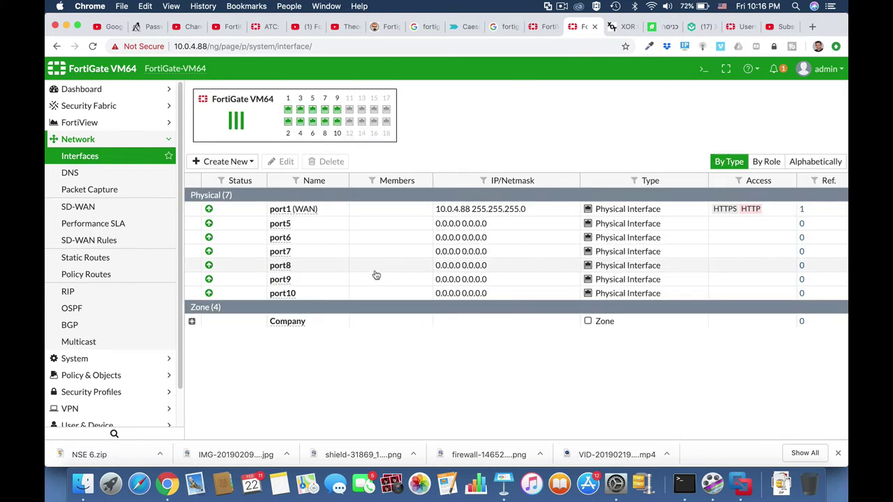
{"action": "left_click", "coordinate": [192, 322]}
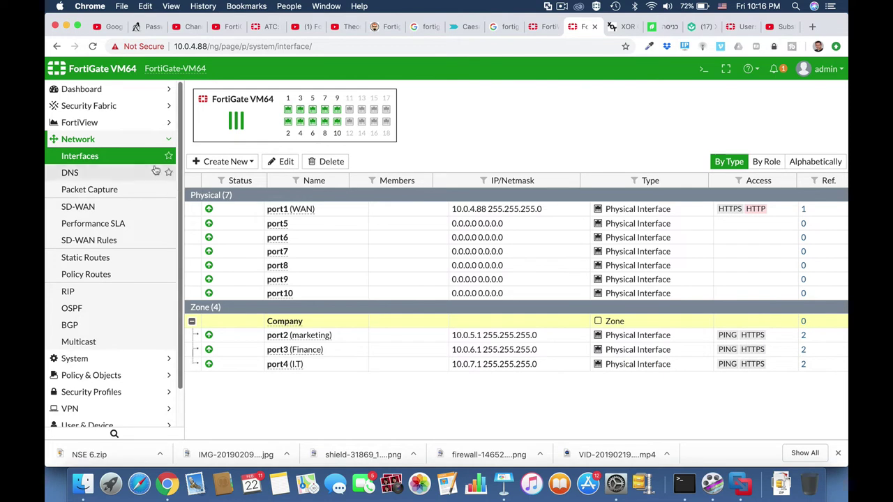
Review the settings of the default static route through WAN (port1), then return to the interface list
{"action": "left_click", "coordinate": [110, 258]}
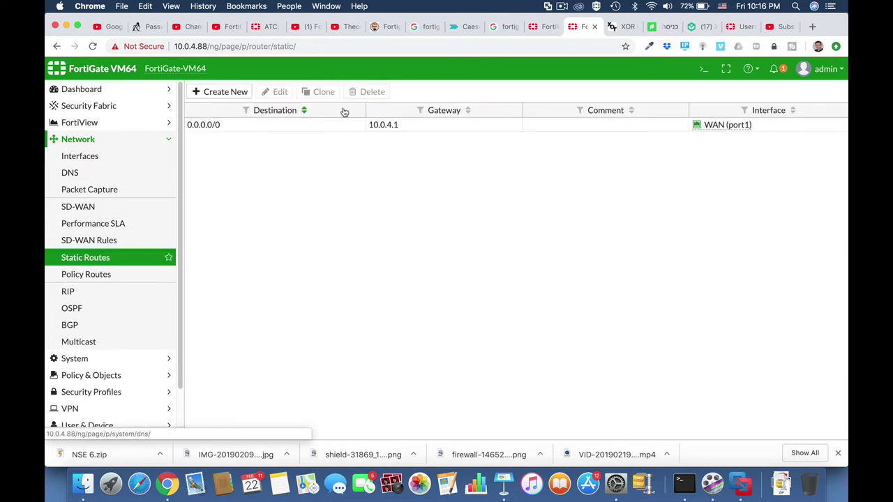
{"action": "left_click", "coordinate": [247, 125]}
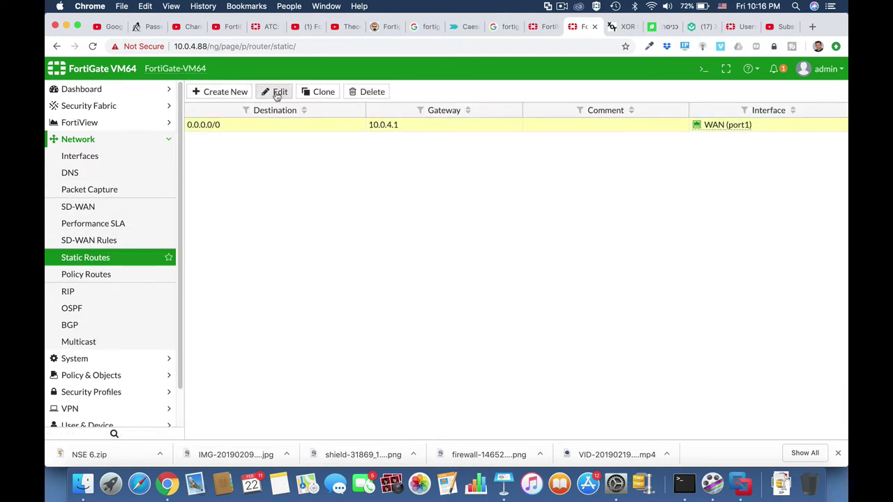
{"action": "left_click", "coordinate": [277, 94]}
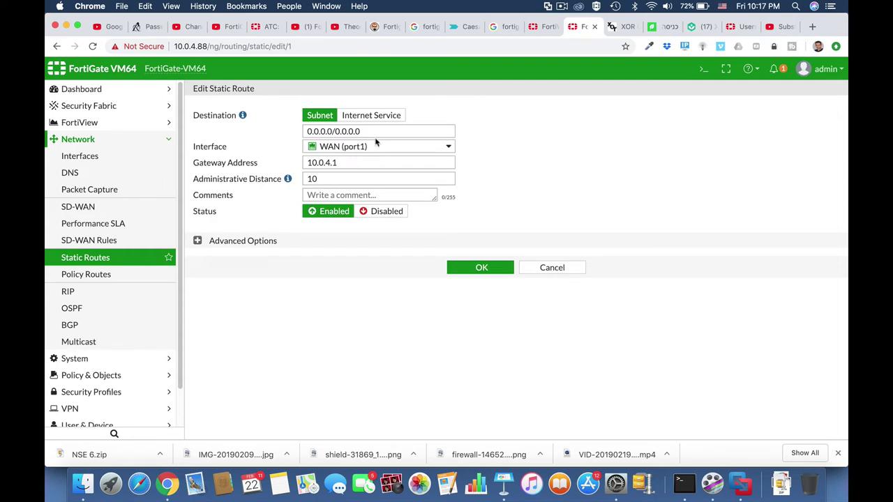
{"action": "left_click", "coordinate": [475, 270]}
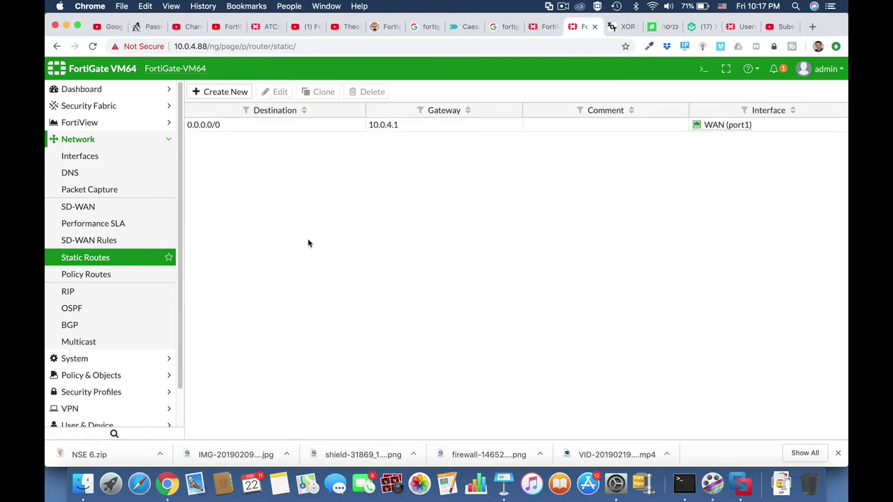
{"action": "left_click", "coordinate": [136, 159]}
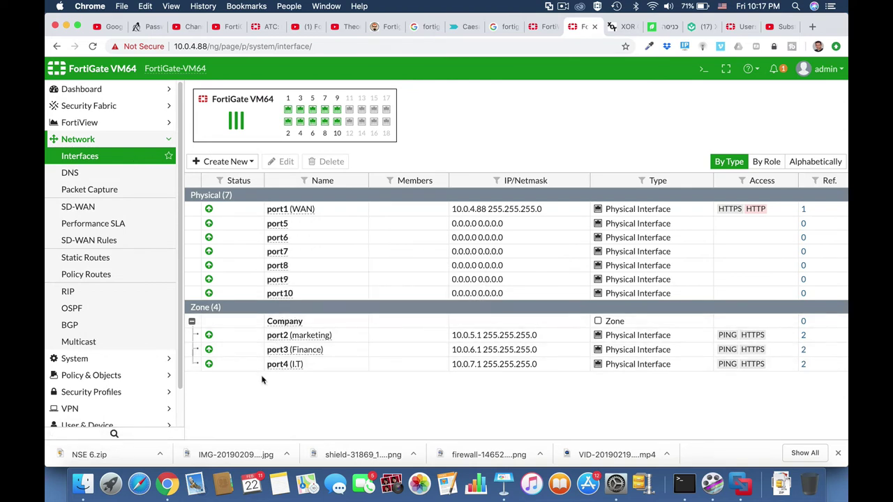
Create an IPv4 policy named Full acess with Company as incoming interface and WAN (port1) as outgoing interface
{"action": "left_click", "coordinate": [106, 377]}
{"action": "left_click", "coordinate": [105, 189]}
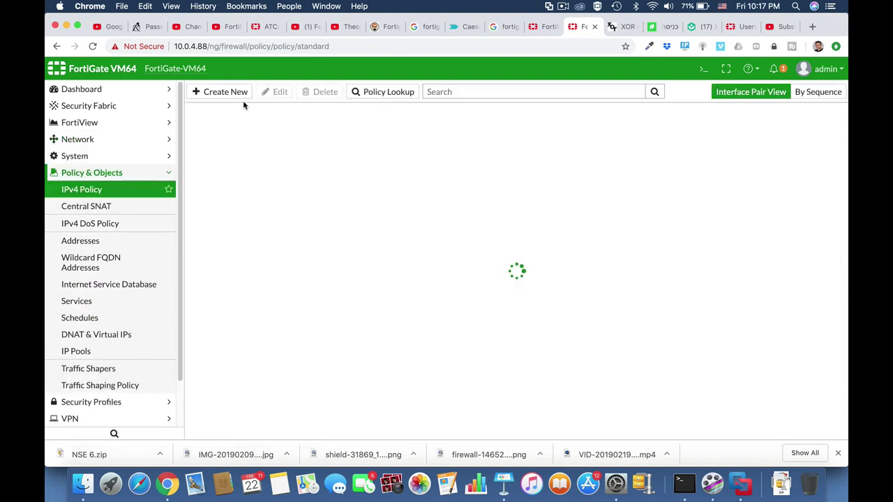
{"action": "left_click", "coordinate": [239, 101]}
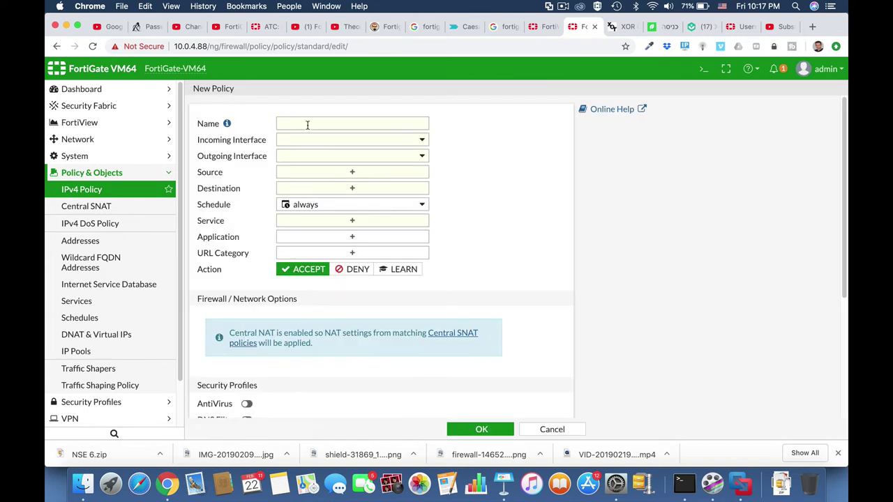
{"action": "left_click", "coordinate": [306, 124]}
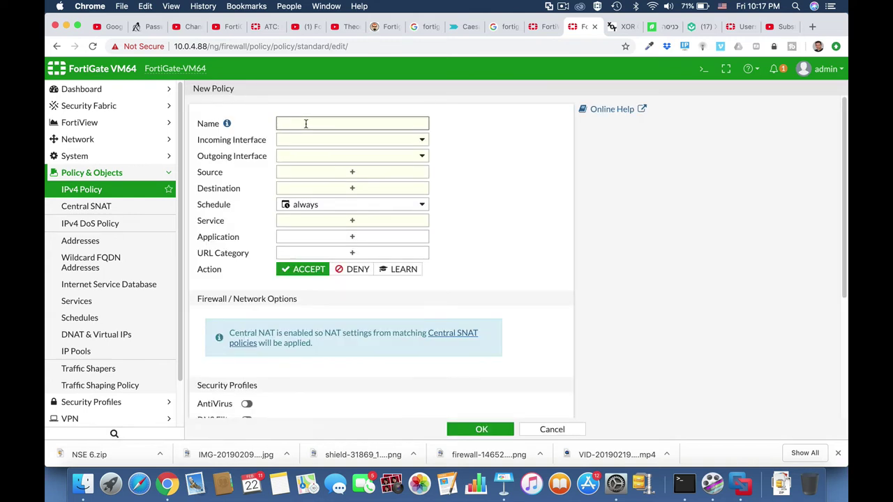
{"action": "left_click", "coordinate": [339, 142]}
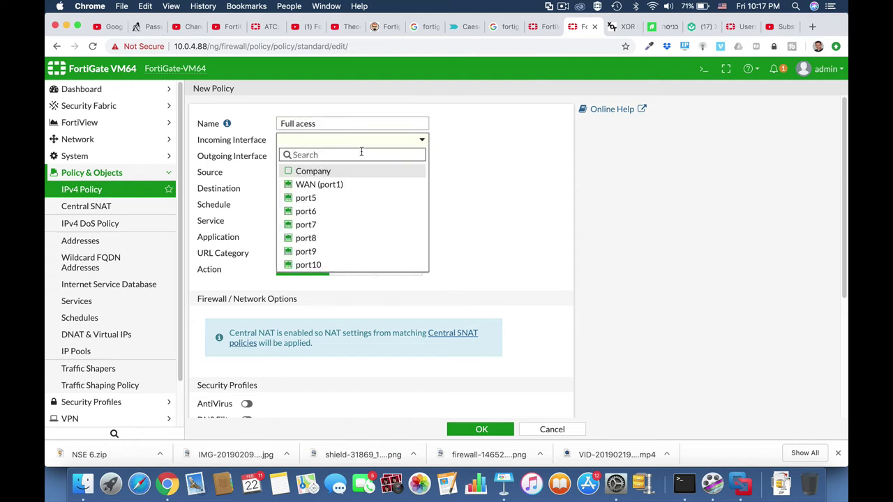
{"action": "left_click", "coordinate": [291, 173]}
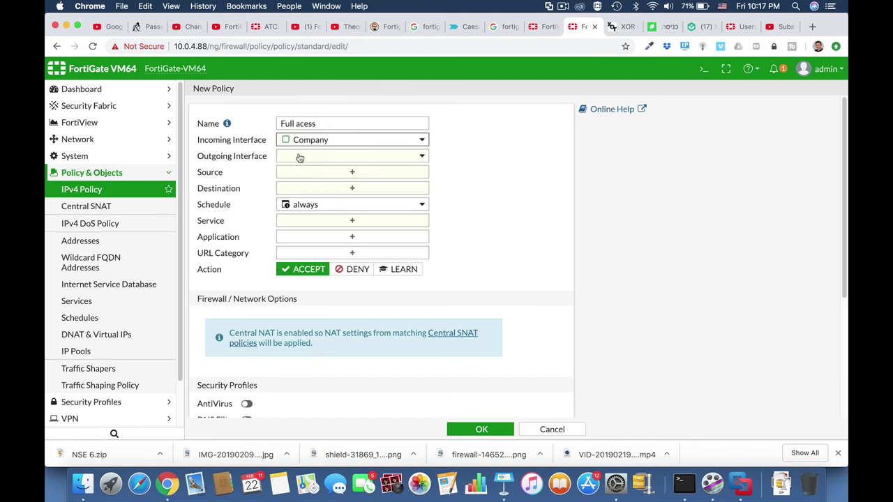
{"action": "left_click", "coordinate": [333, 159]}
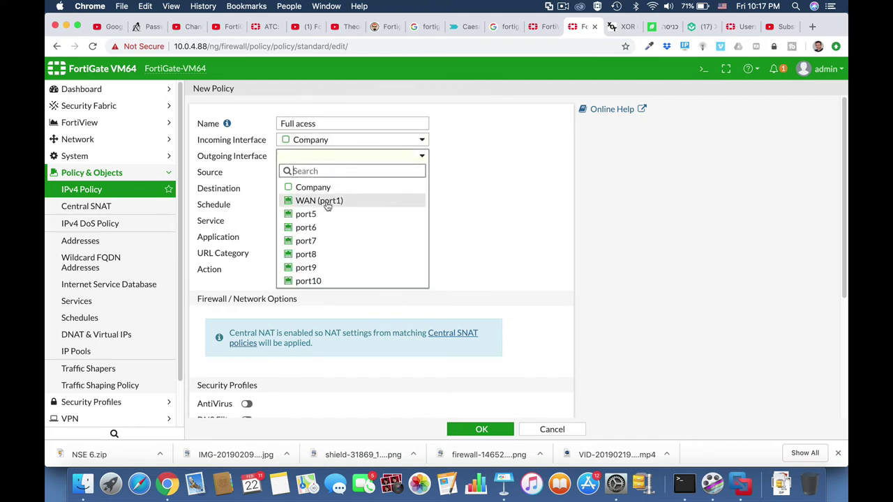
{"action": "left_click", "coordinate": [327, 203]}
Set the policy's source and destination to all and its service to ALL
{"action": "left_click", "coordinate": [327, 174]}
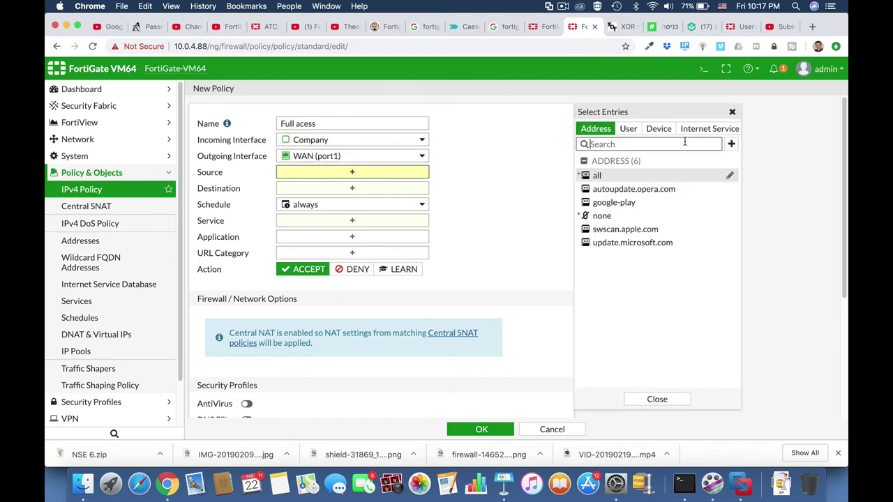
{"action": "left_click", "coordinate": [591, 176]}
{"action": "left_click", "coordinate": [384, 200]}
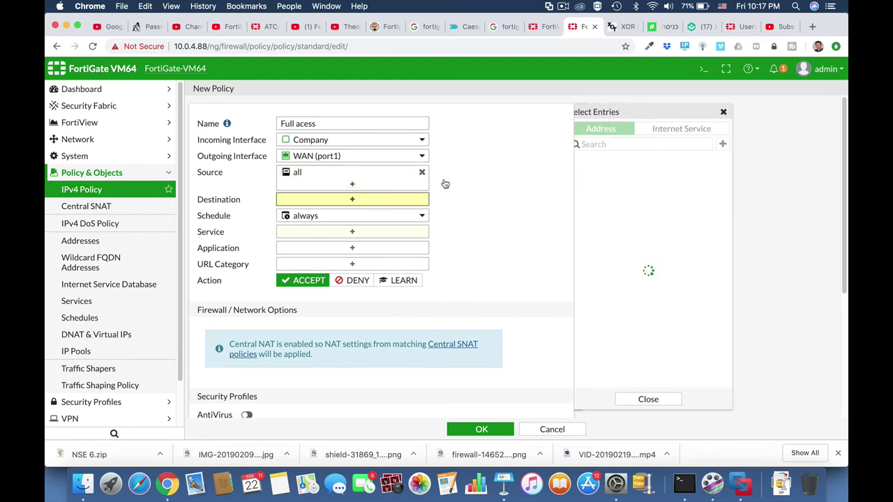
{"action": "left_click", "coordinate": [597, 175]}
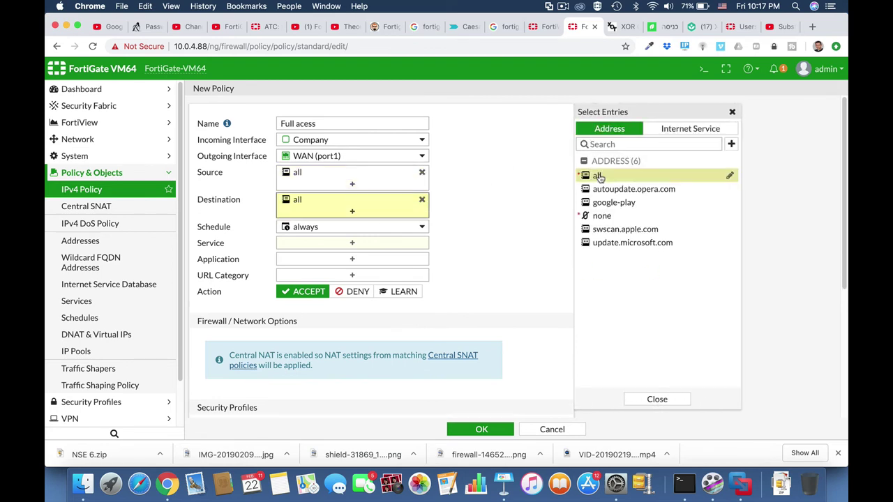
{"action": "left_click", "coordinate": [359, 249]}
{"action": "left_click", "coordinate": [598, 173]}
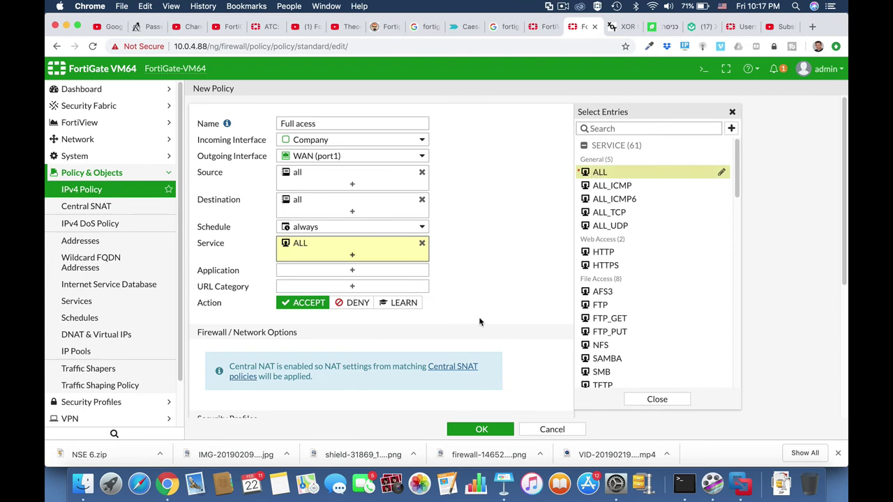
Enable the default AntiVirus profile on the policy, save it and expand the Company to WAN (port1) policy group
{"action": "scroll", "coordinate": [480, 317], "scroll_direction": "down", "scroll_amount": 5}
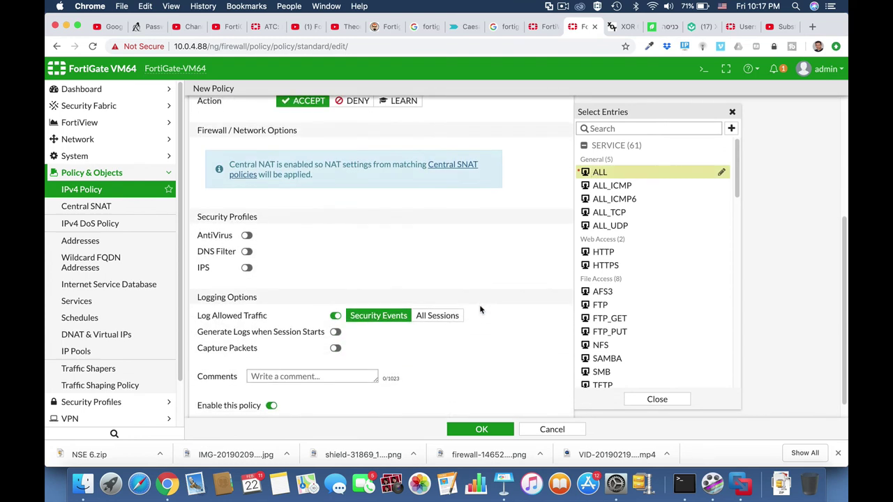
{"action": "scroll", "coordinate": [480, 310], "scroll_direction": "down", "scroll_amount": 1}
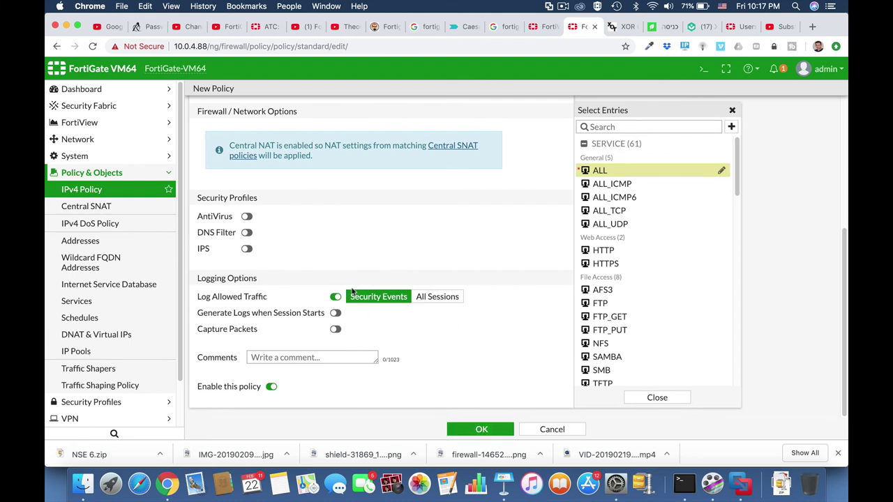
{"action": "left_click", "coordinate": [246, 217]}
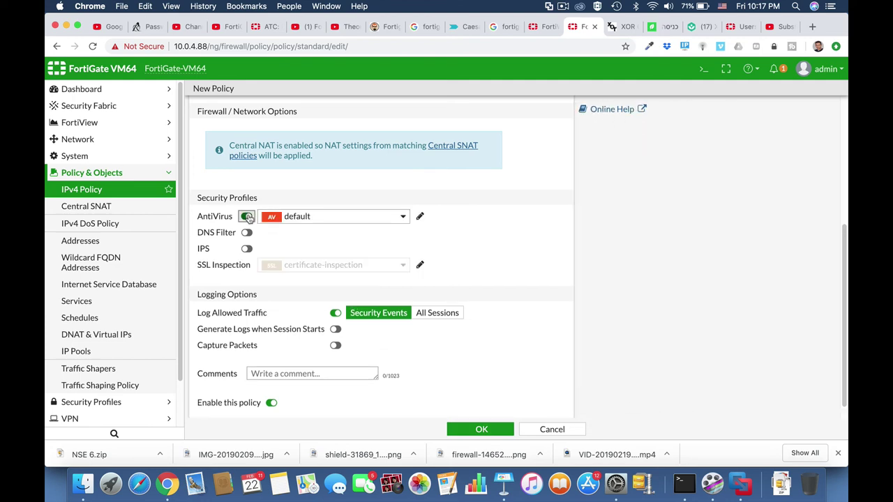
{"action": "left_click", "coordinate": [480, 428]}
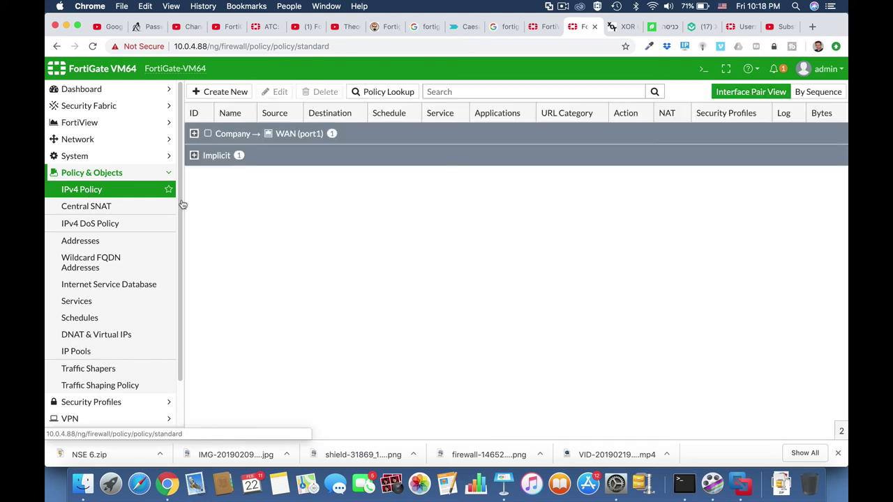
{"action": "left_click", "coordinate": [195, 133]}
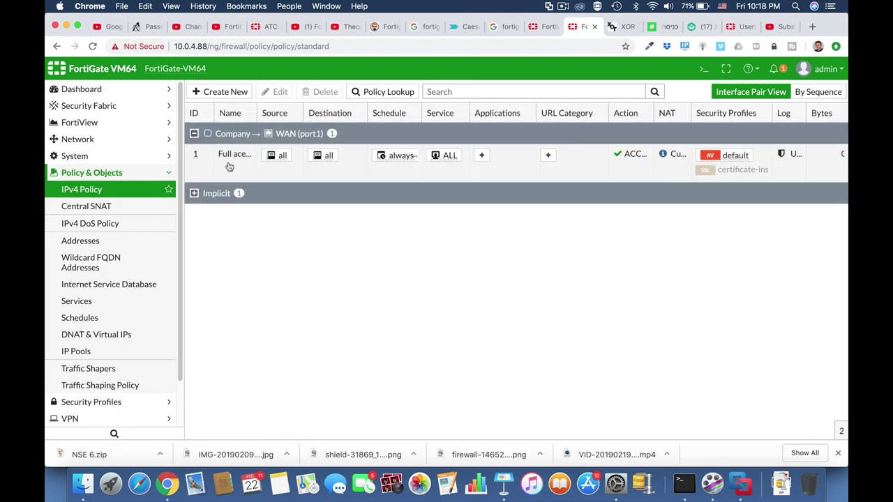